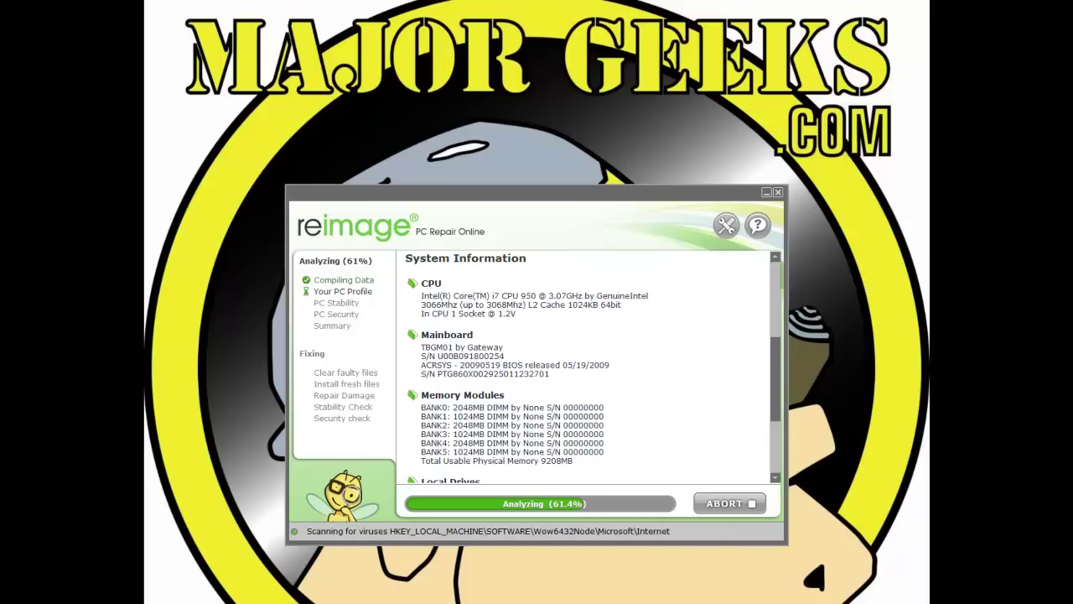
Review the PC Profile results from the system information through the disk space and memory comparisons to the Hardware Analysis Summary
left_click_drag(778, 414, 779, 273)
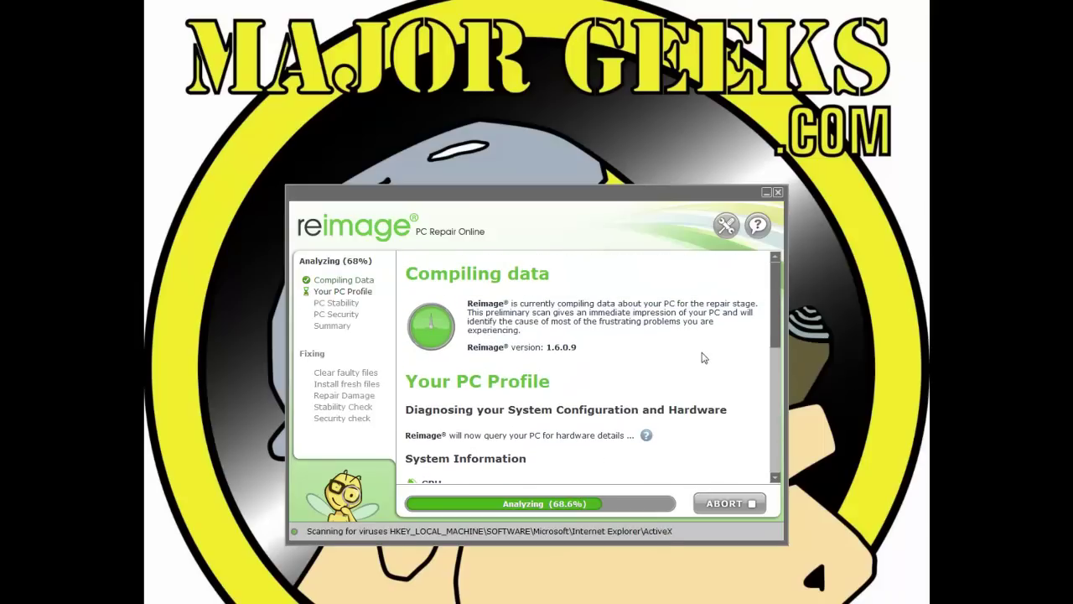
scroll(703, 357, "down", 1)
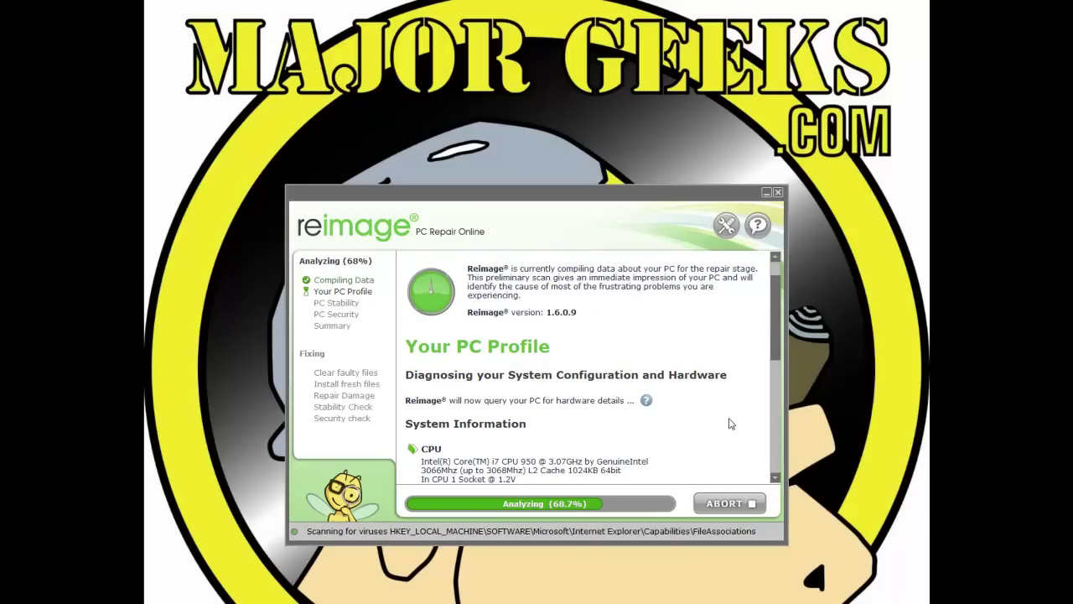
left_click_drag(777, 312, 775, 364)
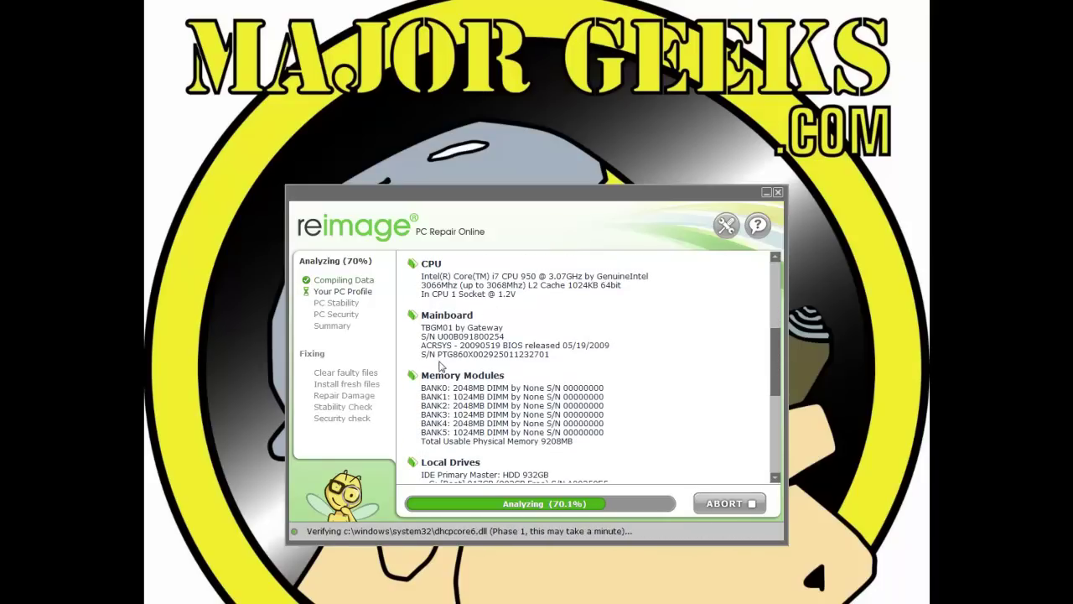
left_click_drag(776, 352, 776, 379)
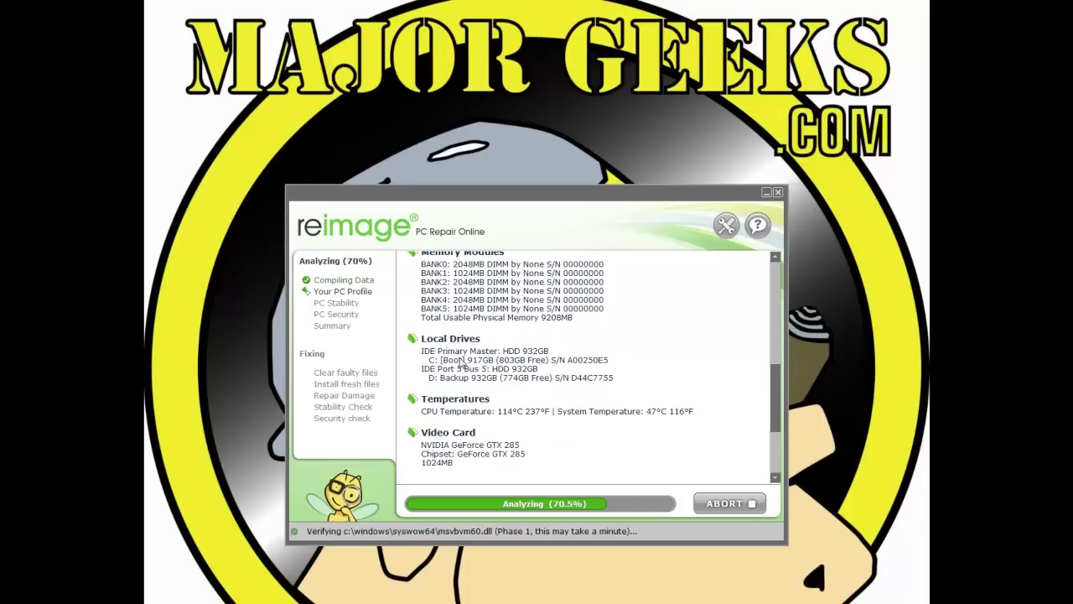
scroll(780, 410, "down", 3)
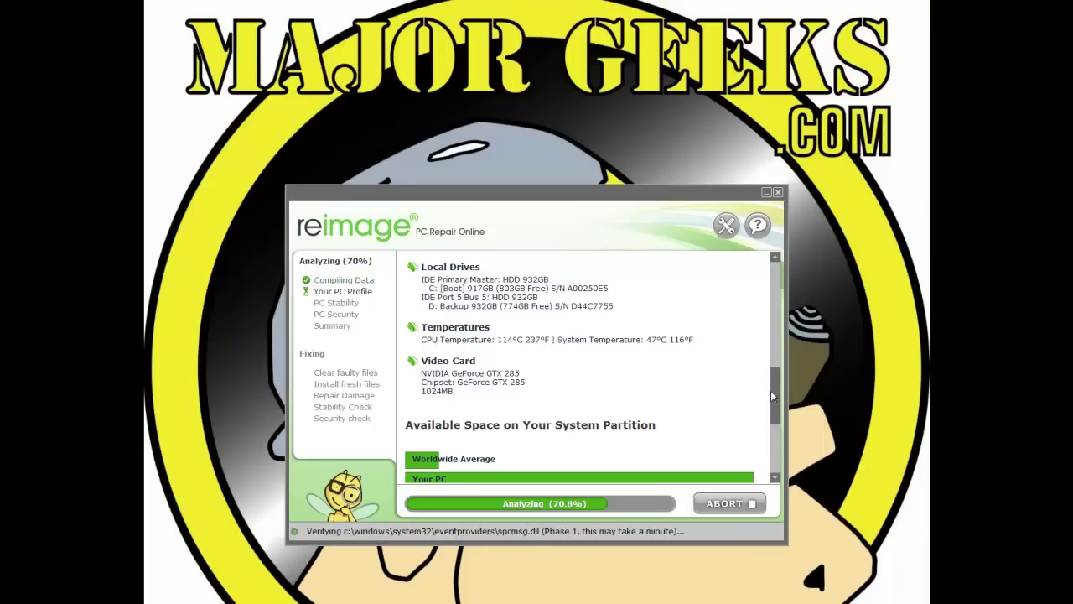
left_click_drag(777, 388, 779, 420)
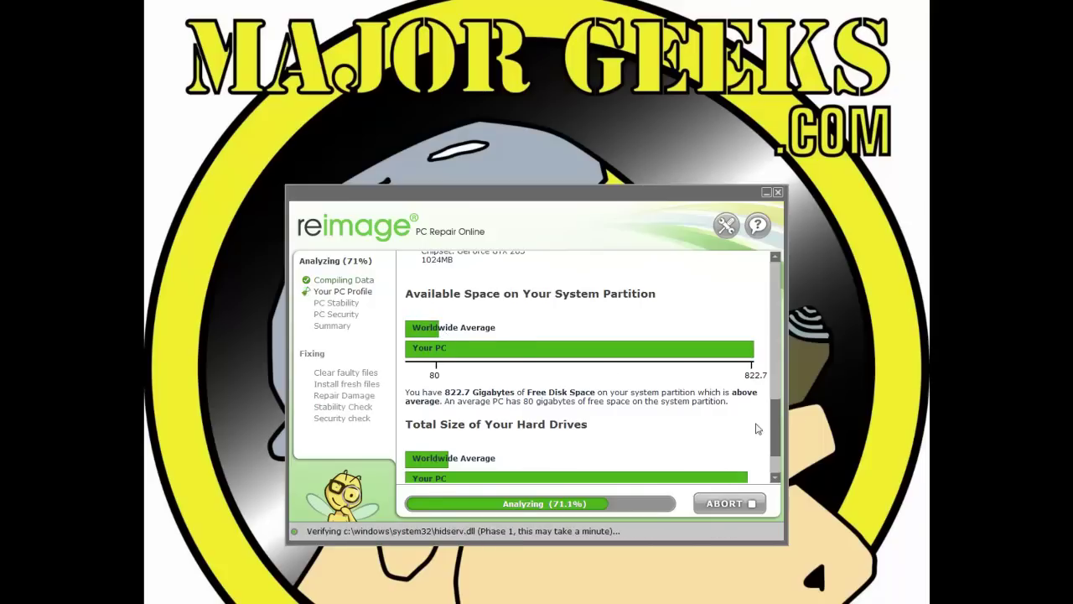
left_click_drag(778, 410, 779, 425)
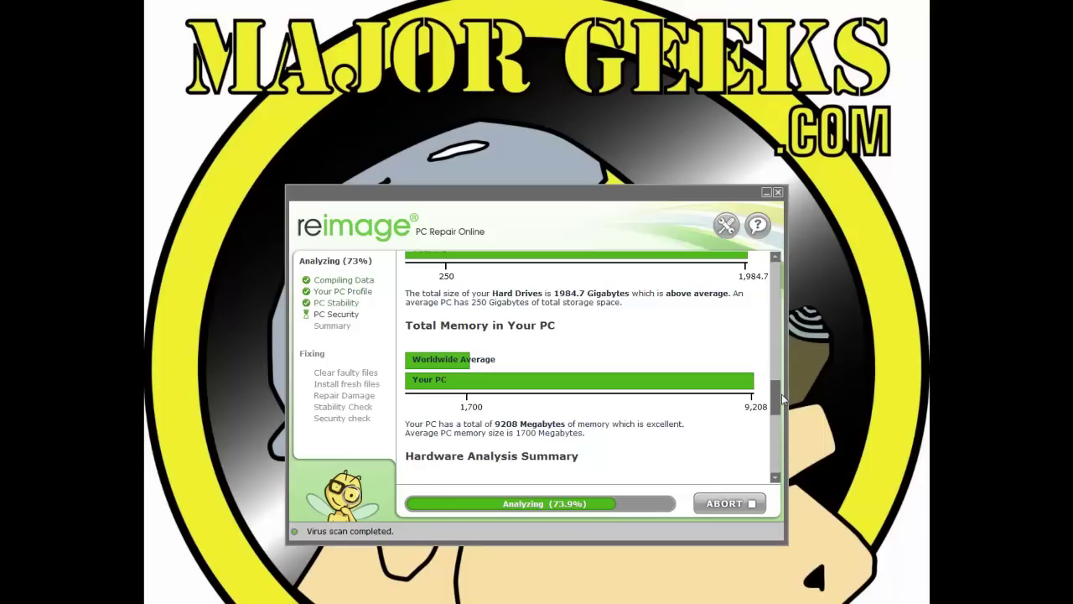
left_click_drag(778, 388, 780, 418)
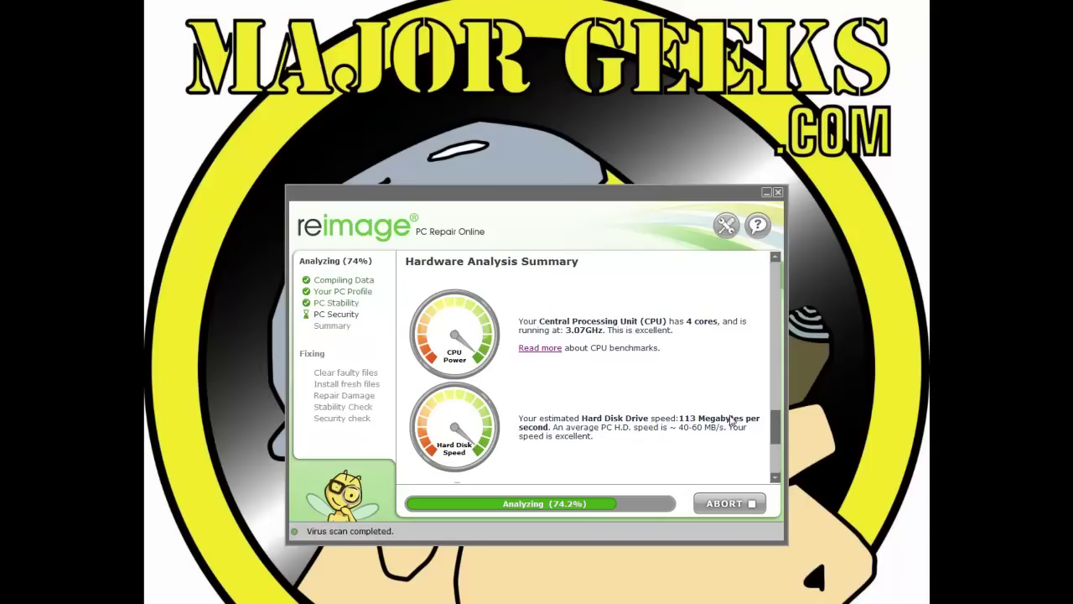
scroll(660, 331, "down", 1)
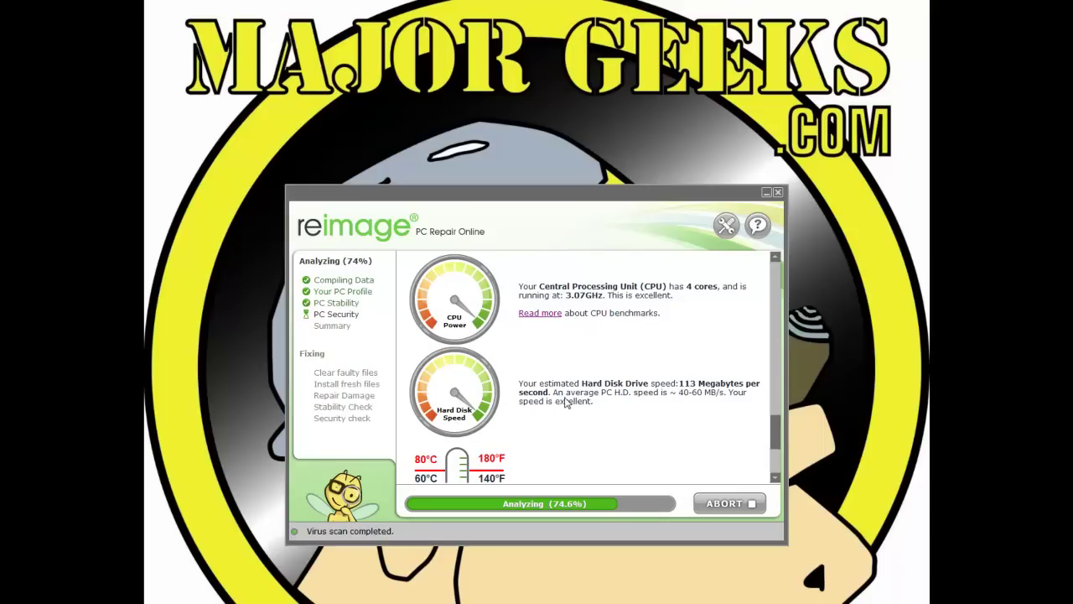
Open the linked CPU benchmarks page, look through its CPU charts and close the browser window
left_click(547, 314)
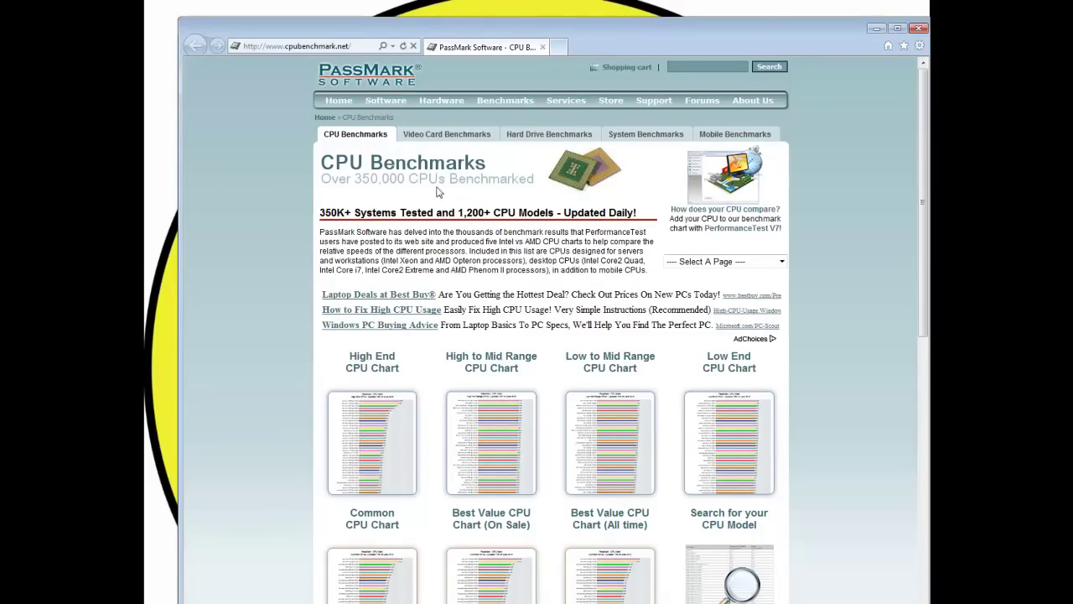
scroll(517, 329, "down", 2)
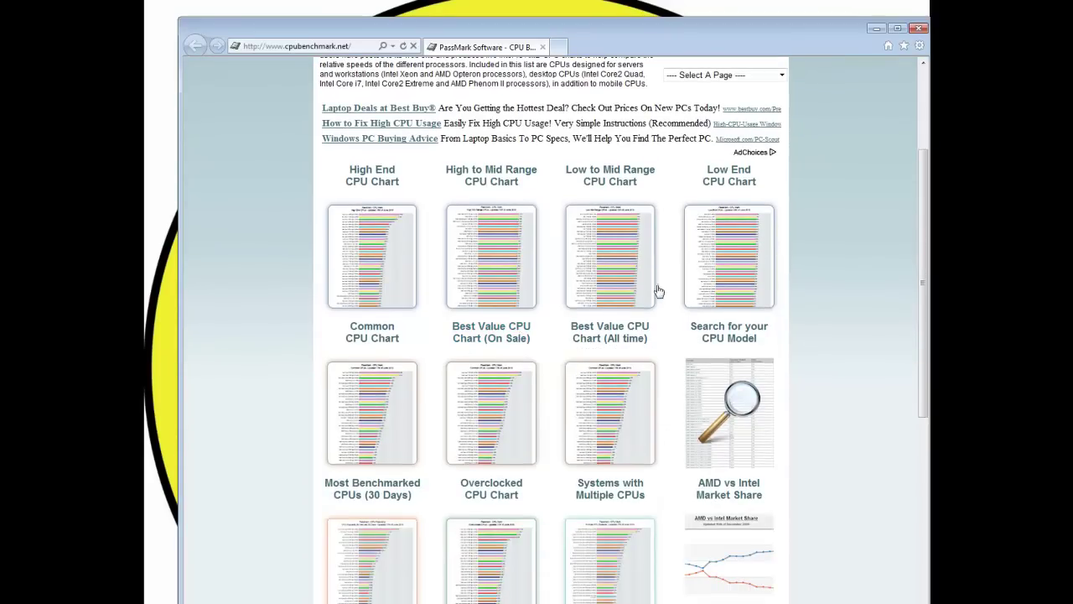
scroll(568, 455, "down", 4)
scroll(578, 411, "up", 6)
scroll(579, 411, "down", 2)
scroll(579, 411, "up", 2)
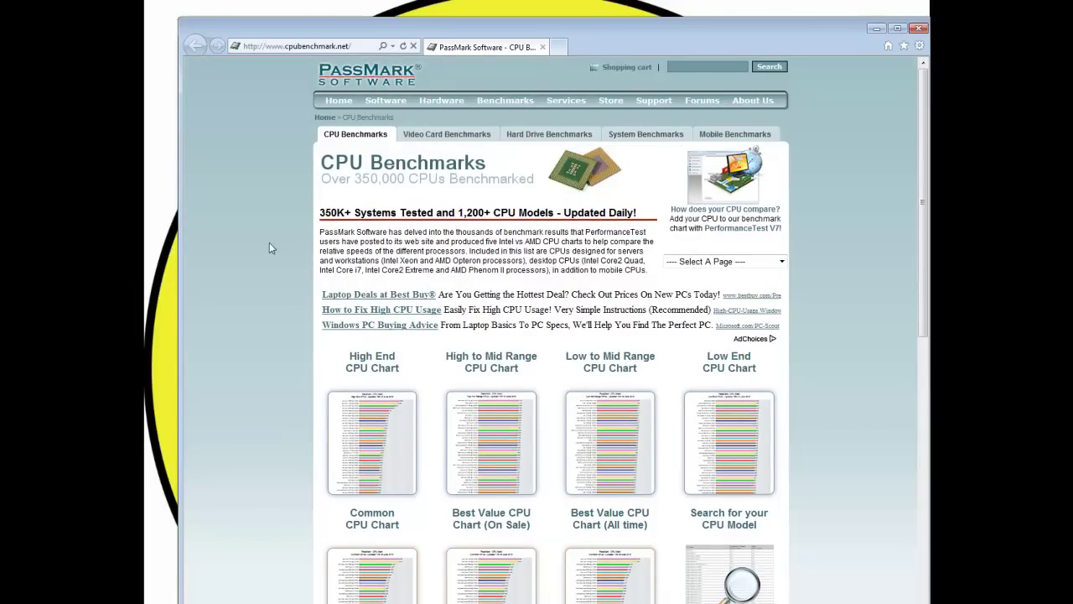
left_click(919, 27)
Examine the CPU temperature, PC Stability and PC Security results down to the PC Scan Summary
scroll(618, 382, "down", 3)
scroll(617, 382, "down", 1)
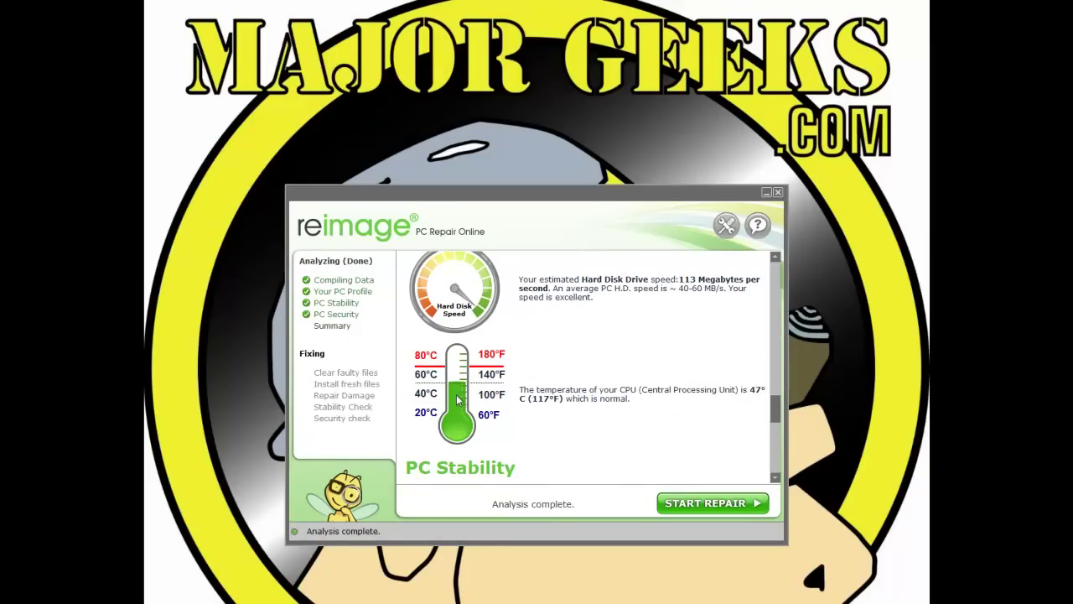
scroll(700, 387, "down", 4)
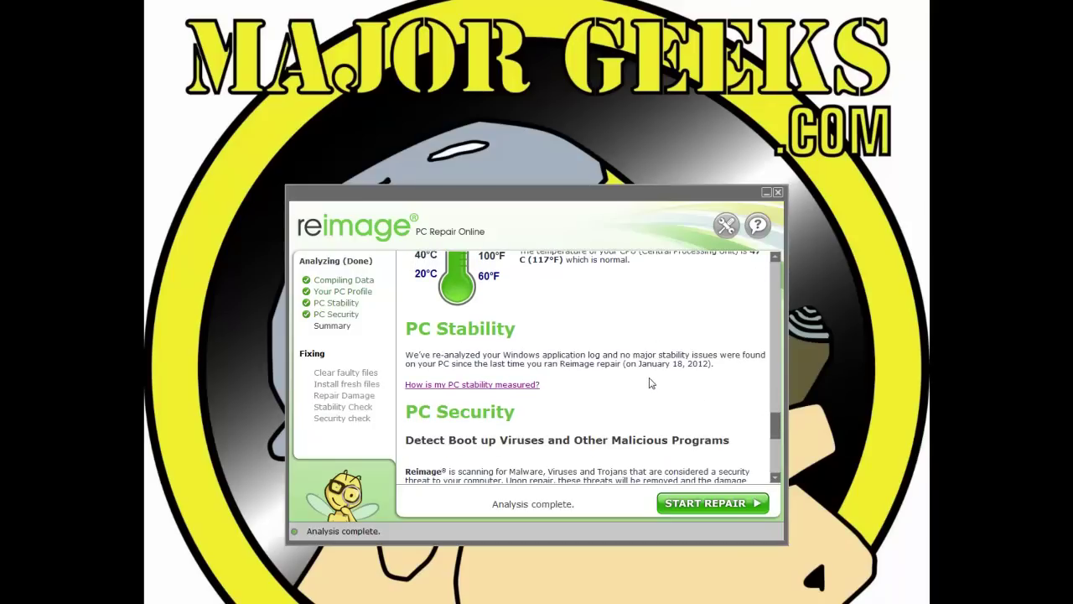
scroll(651, 383, "down", 3)
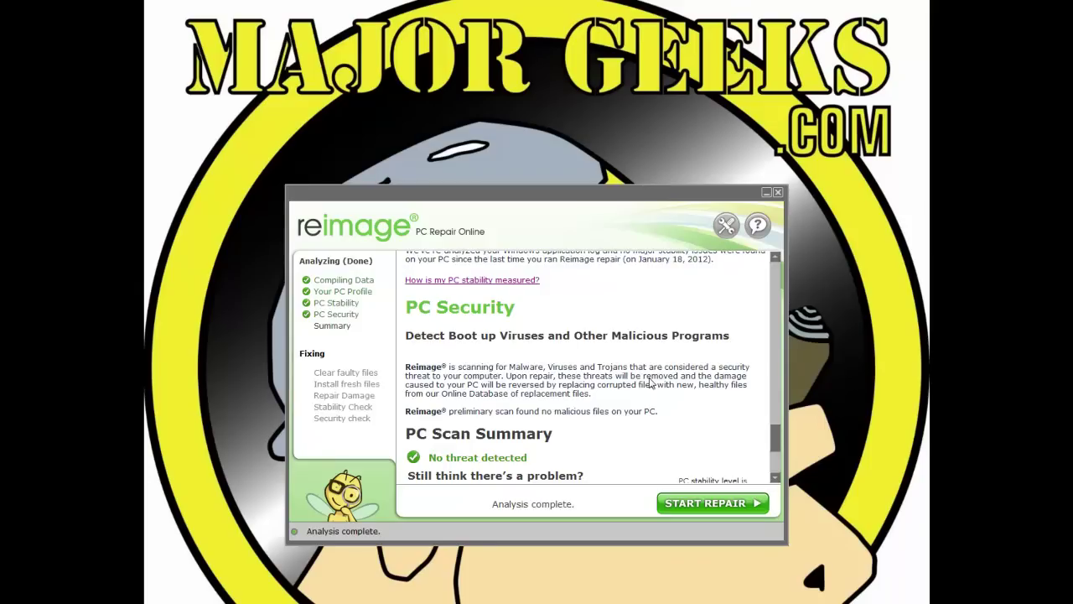
scroll(651, 381, "down", 5)
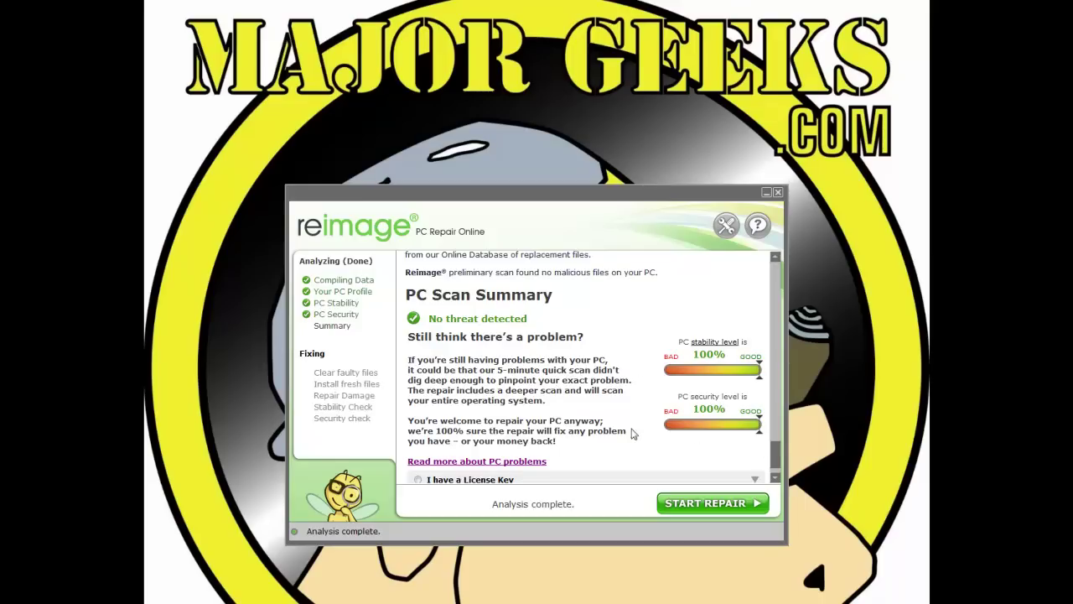
Open the further reading about PC problems, look through the stability article and close the browser window
scroll(631, 433, "down", 1)
left_click(518, 431)
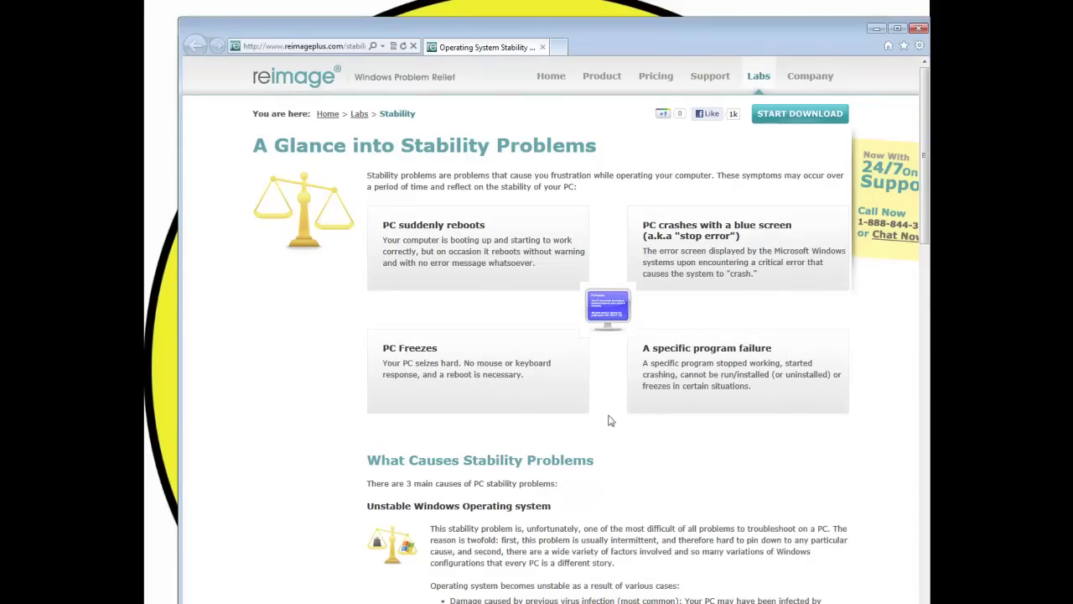
scroll(609, 419, "down", 5)
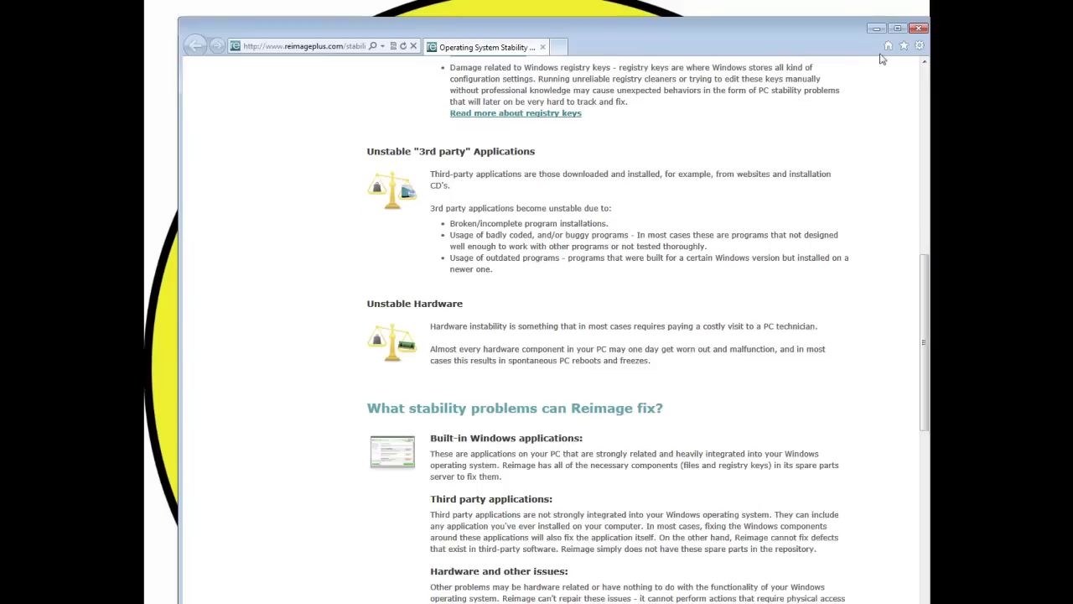
left_click(920, 29)
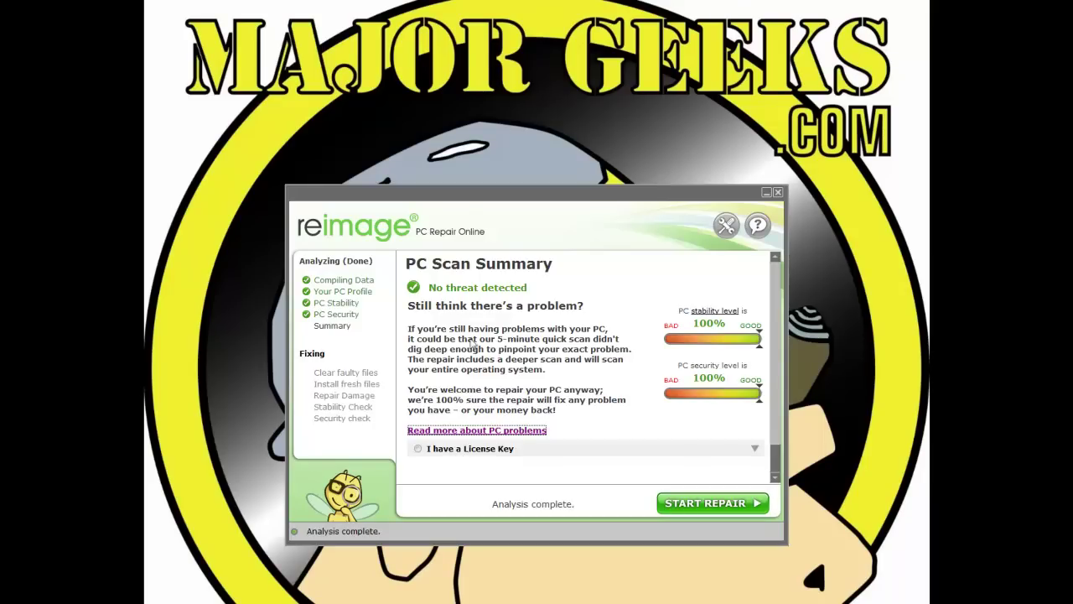
Choose the "I have a License Key" option below the scan summary and show its key entry field
left_click(451, 453)
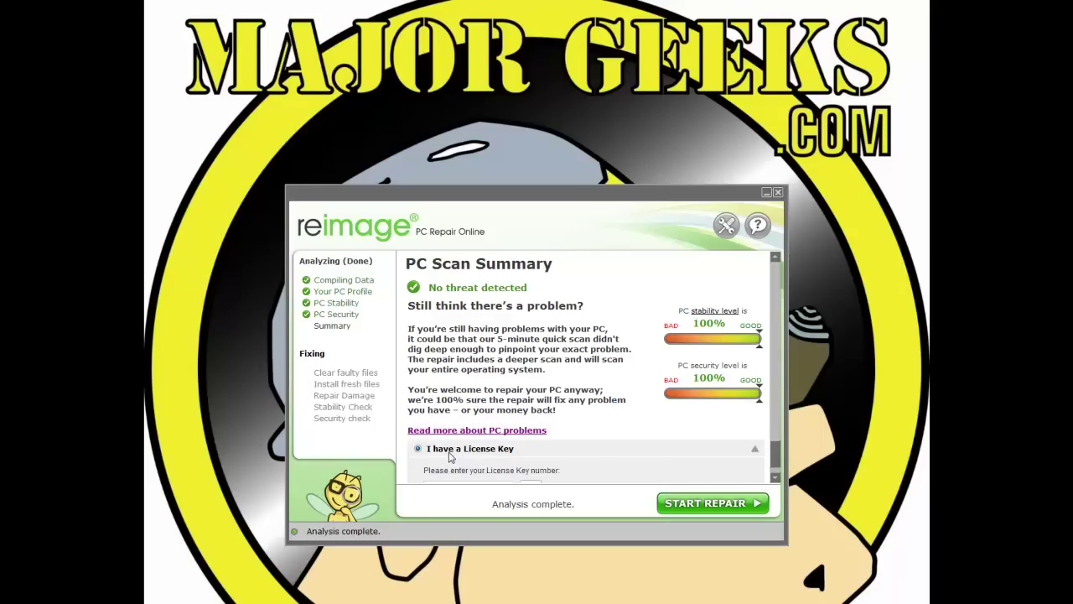
scroll(606, 434, "down", 1)
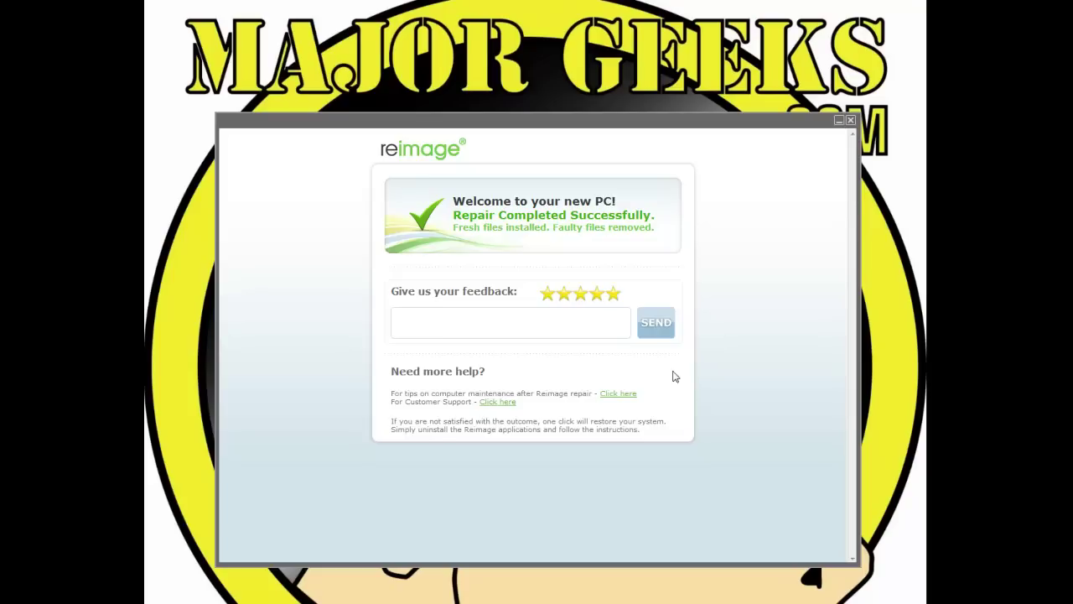
left_click(602, 325)
type("ad")
key("BackSpace")
key("BackSpace")
Open the computer maintenance tips from the repair completion page, look through them and close the browser window
left_click(618, 394)
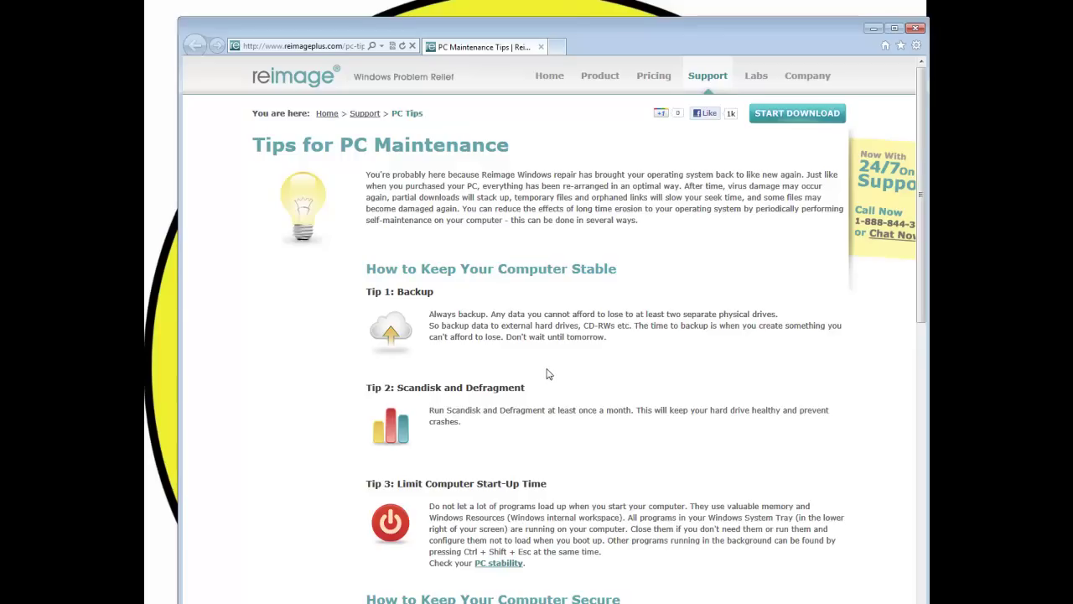
scroll(547, 373, "down", 10)
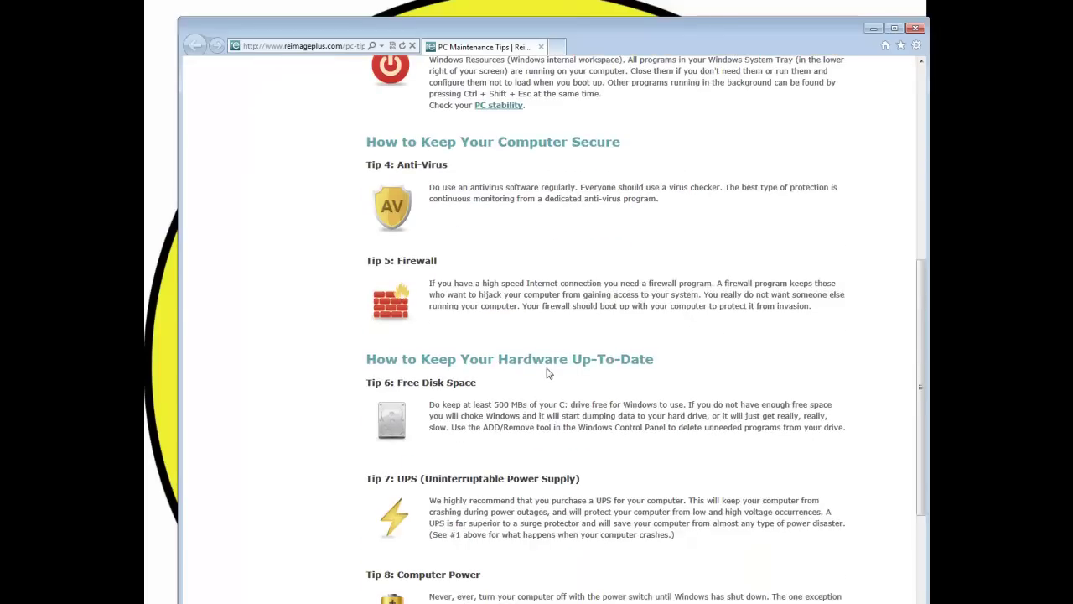
left_click(917, 30)
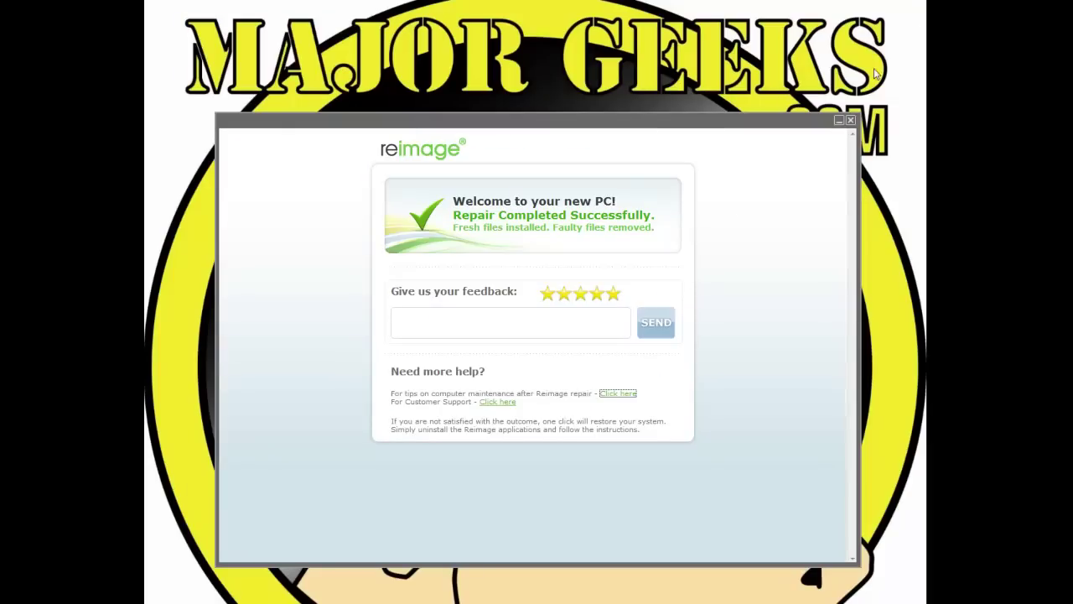
Open the Customer Support page from the repair completion page, look through its help topics and close the browser window
left_click(501, 402)
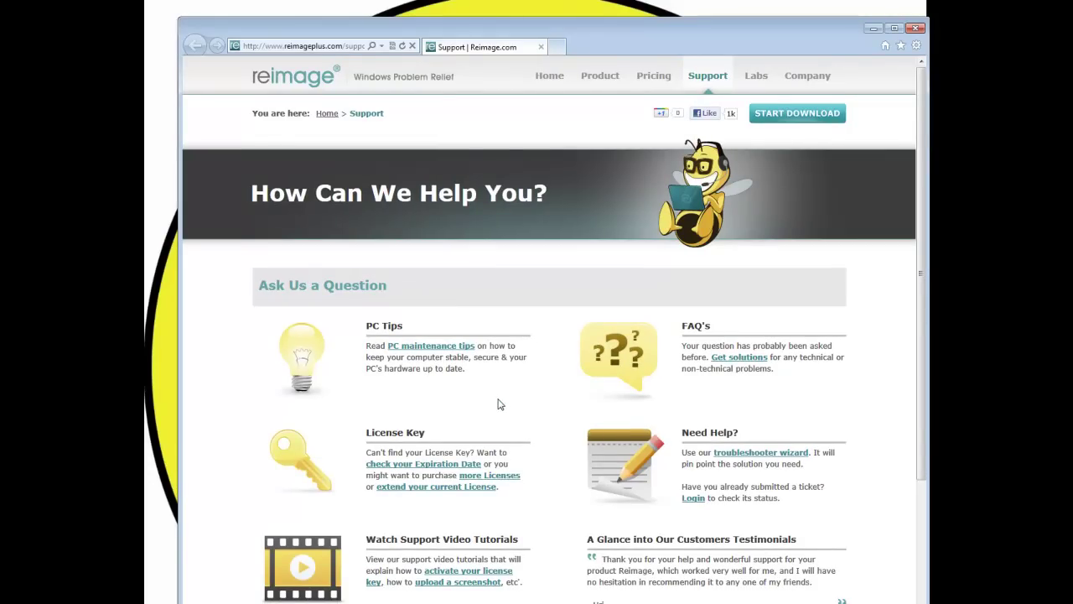
scroll(498, 406, "down", 3)
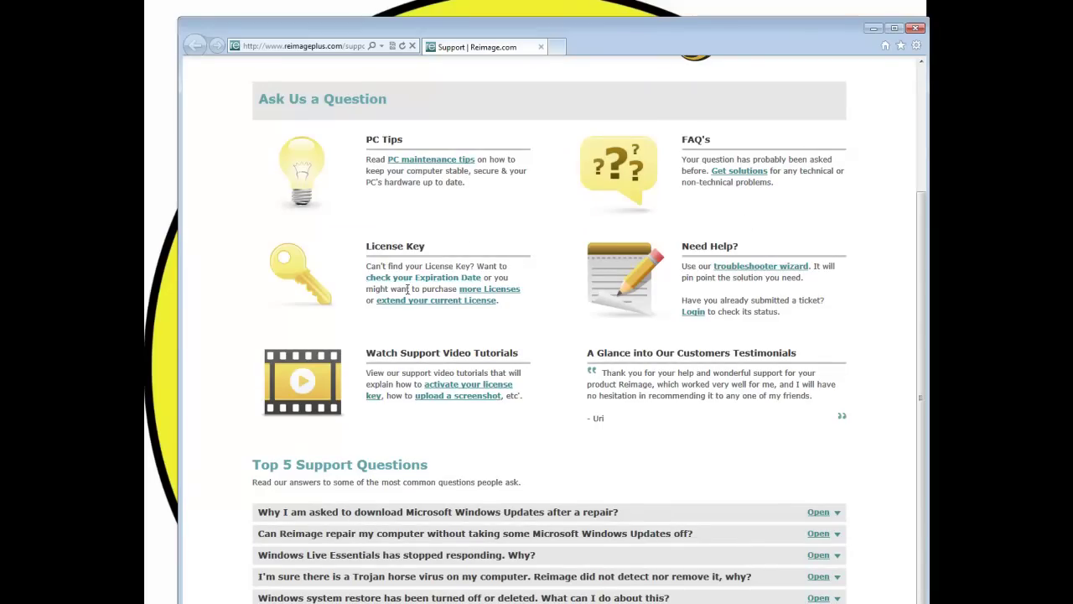
key("alt+F4")
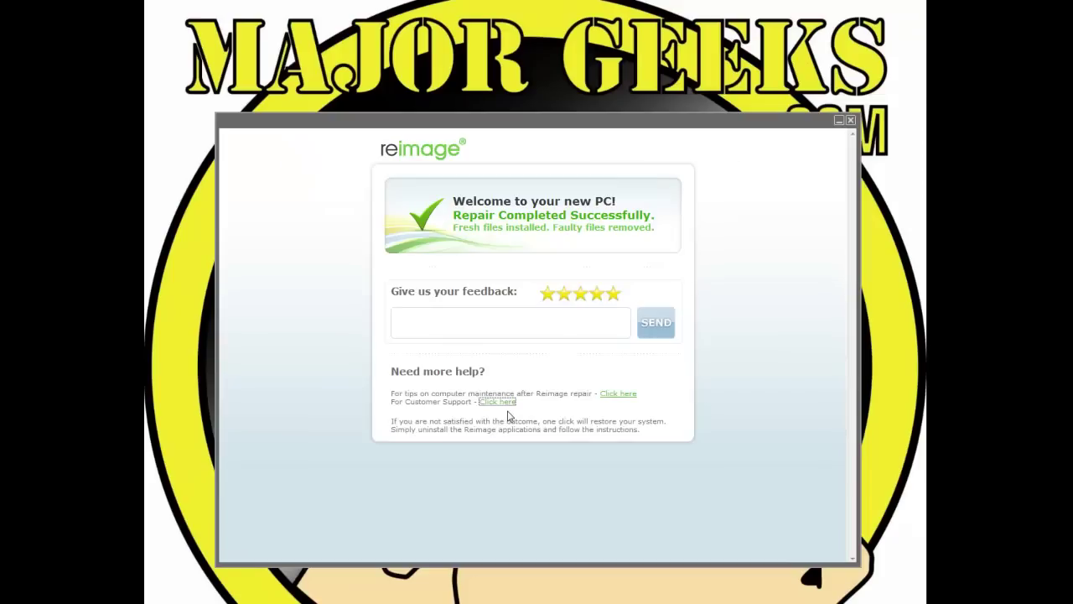